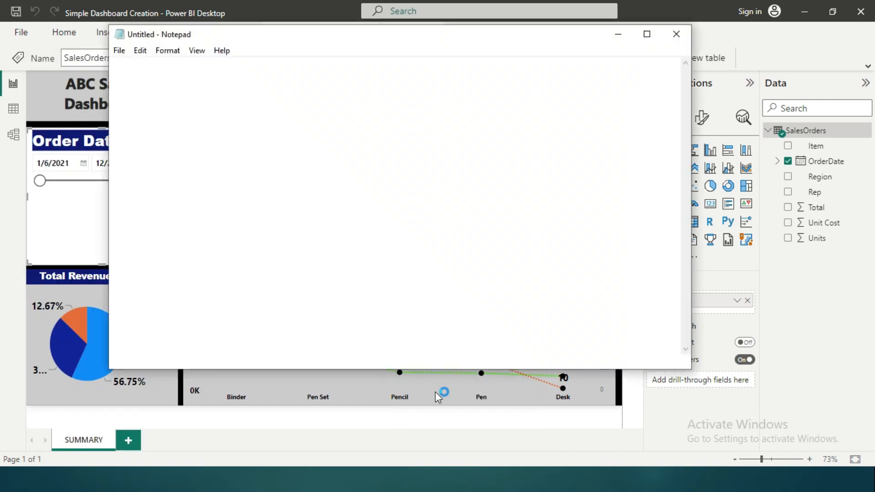
Write two note lines in the empty text file: "Calculated column" and "calculated measure".
text(Calculatedco)
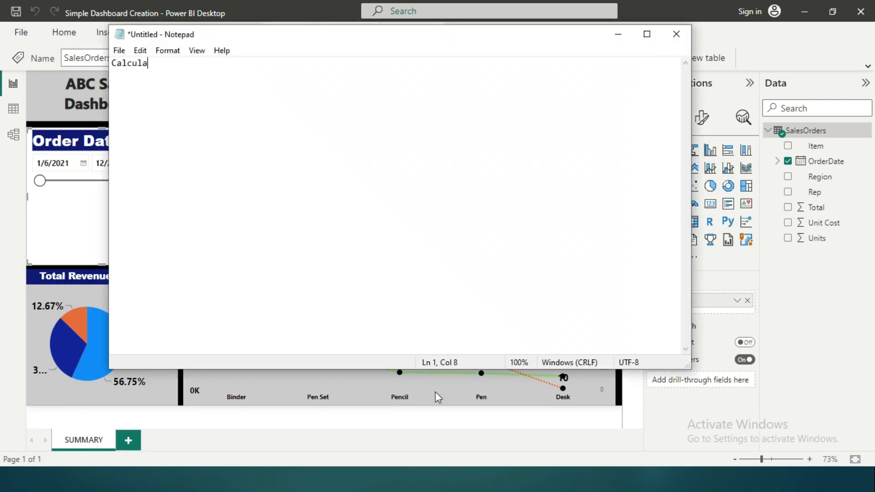
key(BackSpace)
key(BackSpace)
text(column)
key(Return)
text(calculated)
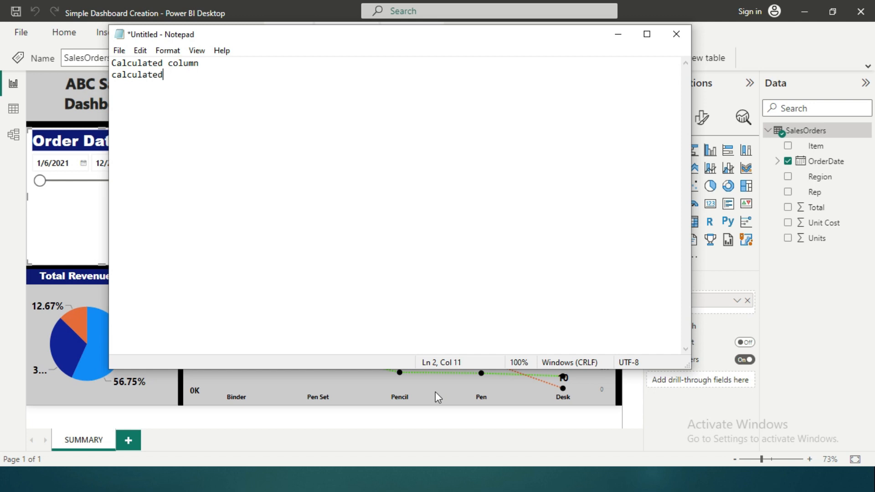
text( measure)
Complete the notes with "- string, numeric, text, boolean" after Calculated column and "- numbers" after calculated measure.
key(Up)
text(-)
key(Down)
text(-)
key(Up)
text(string,)
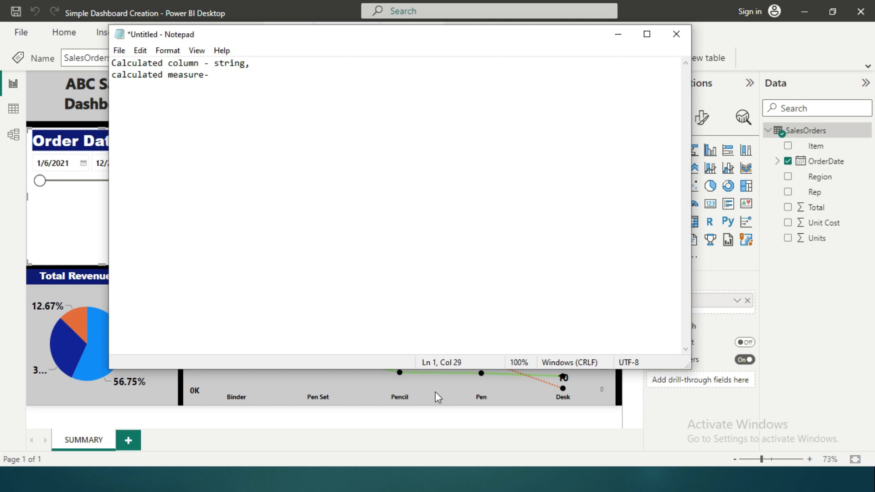
text( numeric, text, boolean)
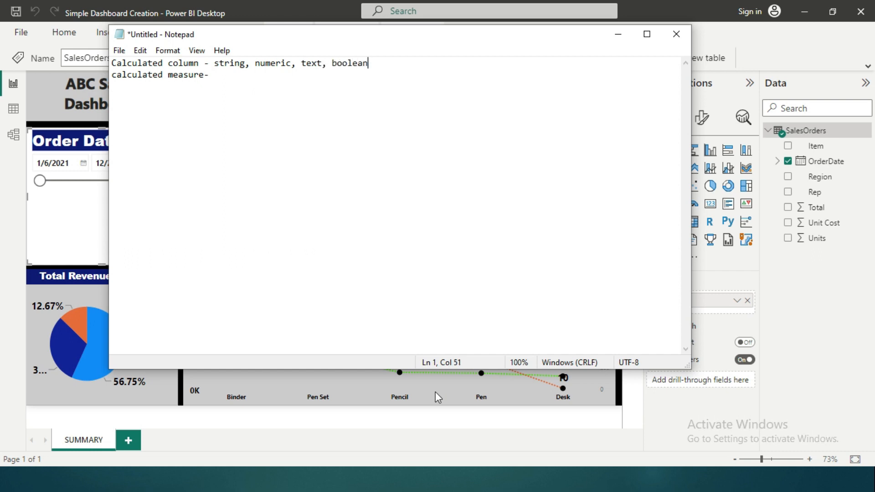
key(Down)
text(numbers)
Switch to Power BI Desktop and add the calculated column Date_Column = DATE(2023,01,01) to the SalesOrders table.
key(alt+Tab)
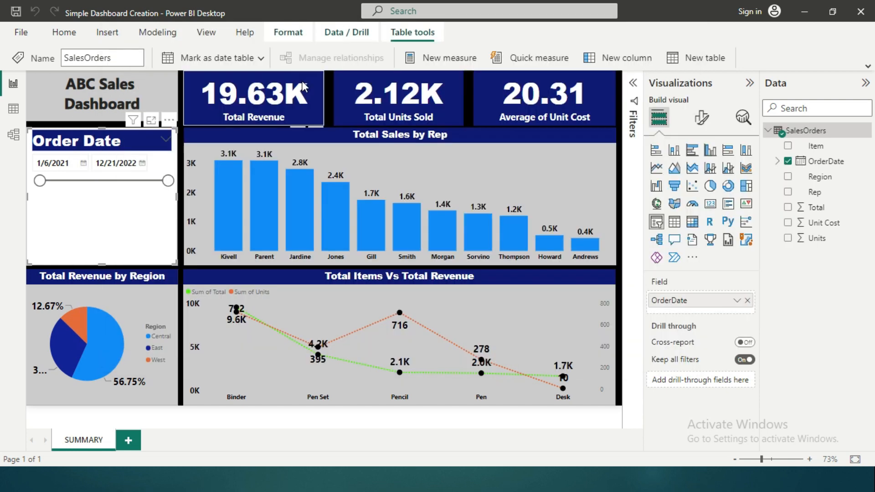
right_click(811, 162)
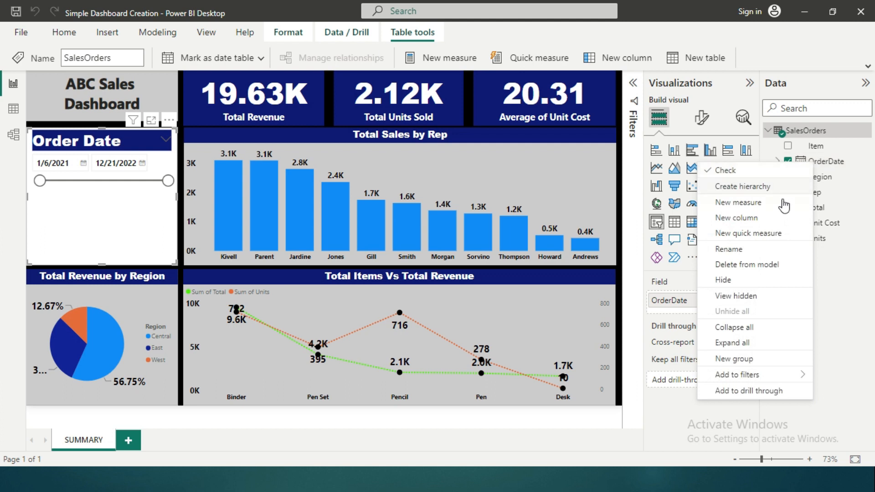
click(766, 217)
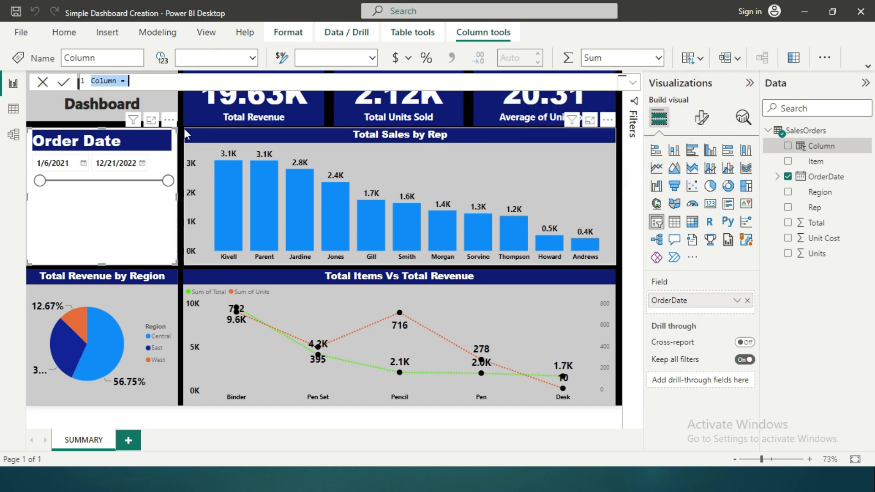
text(Date_Col)
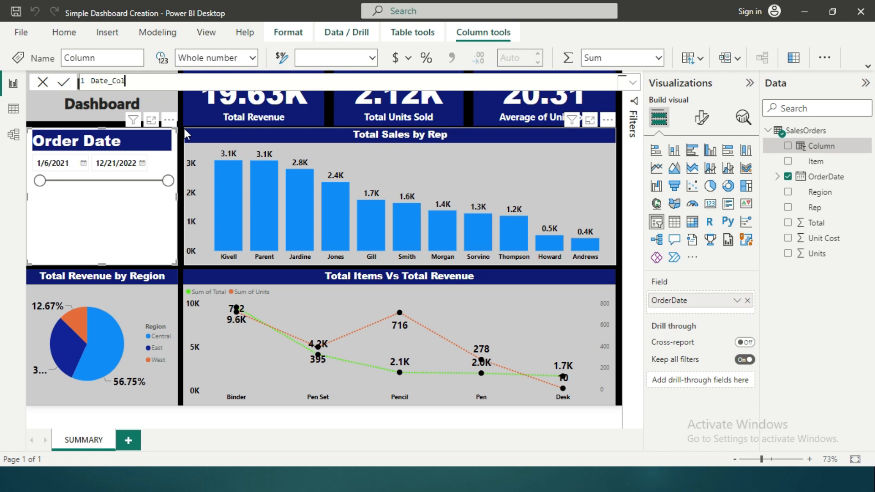
text(umn = date)
key(Tab)
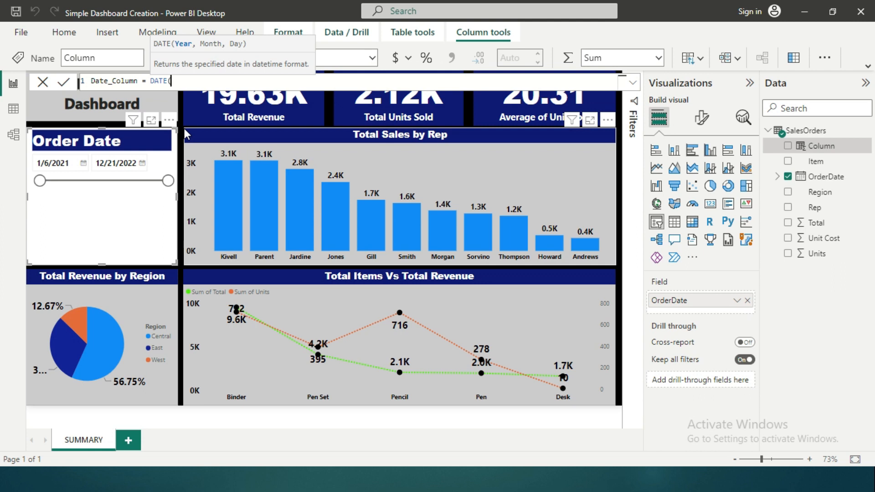
text(2023,01,01))
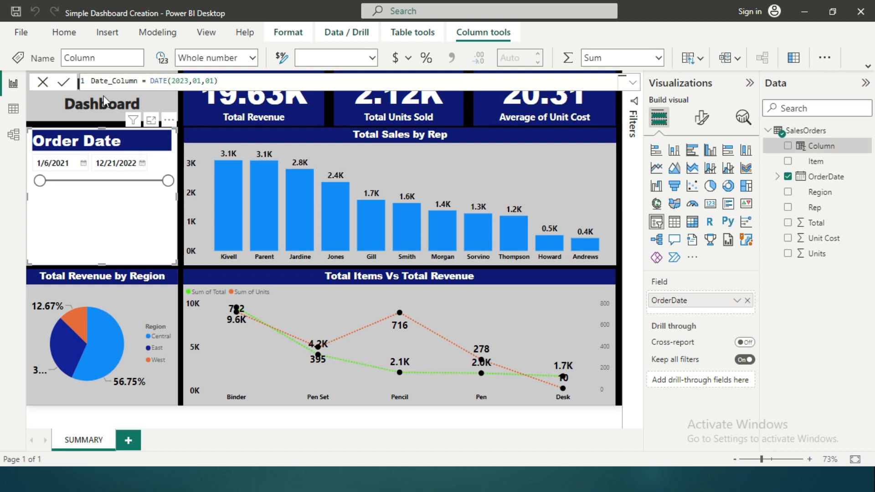
click(65, 84)
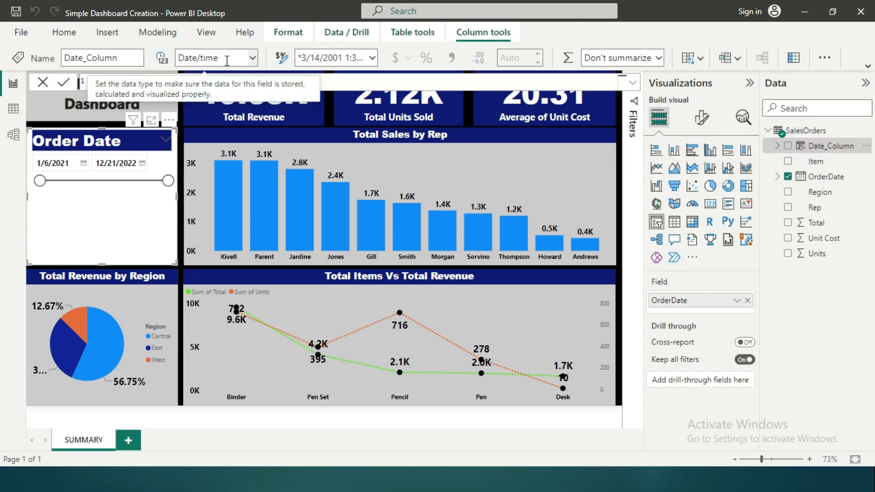
click(129, 212)
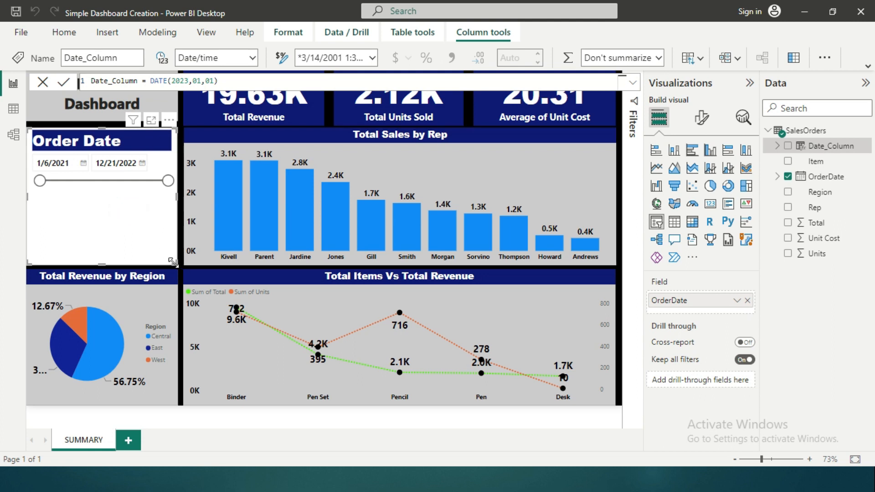
Replace OrderDate with Date_Column in the Order Date slicer and set that column's data type to Text.
click(747, 301)
click(787, 146)
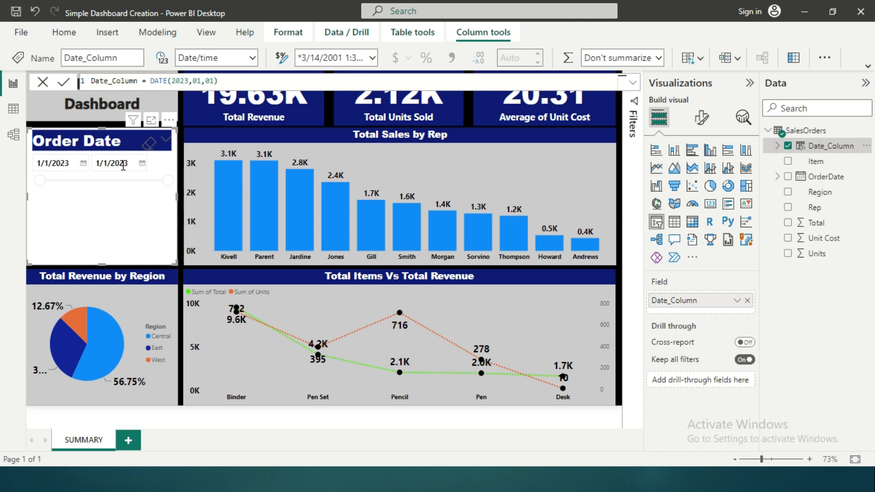
click(254, 59)
click(208, 213)
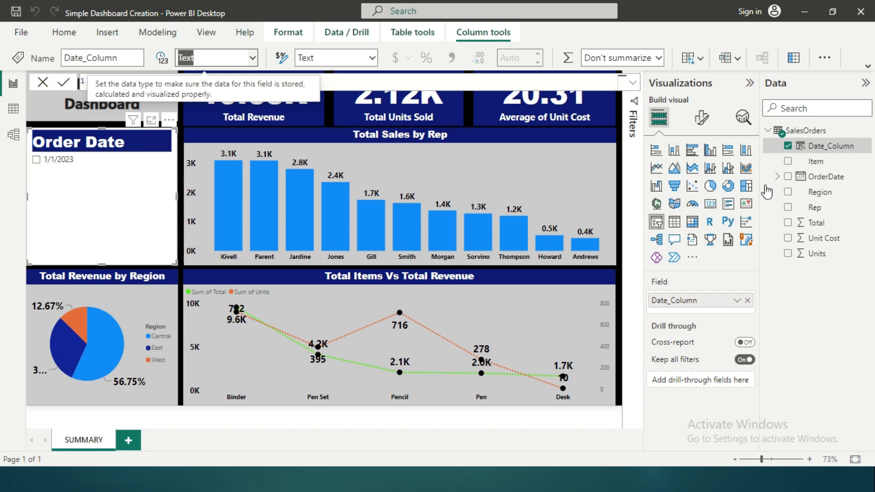
Add the calculated column Datevalue_column = DATEVALUE(SalesOrders[Date_Column]) to the SalesOrders table.
right_click(826, 146)
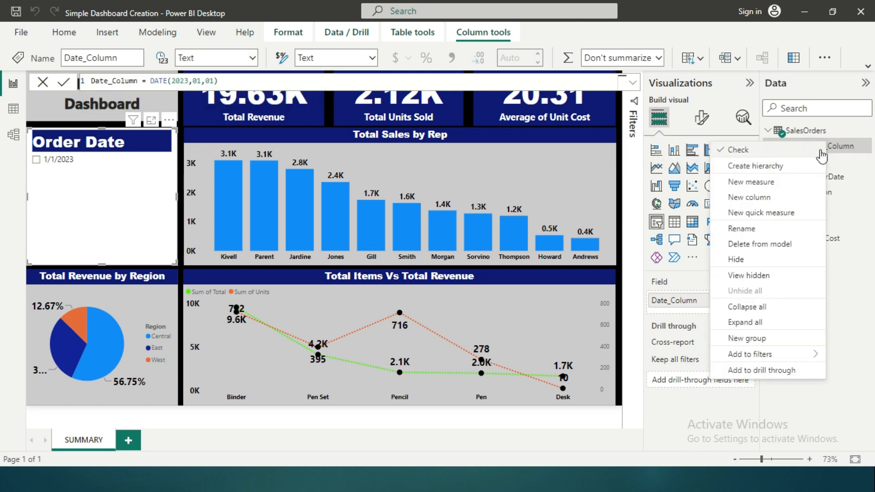
click(819, 131)
right_click(821, 128)
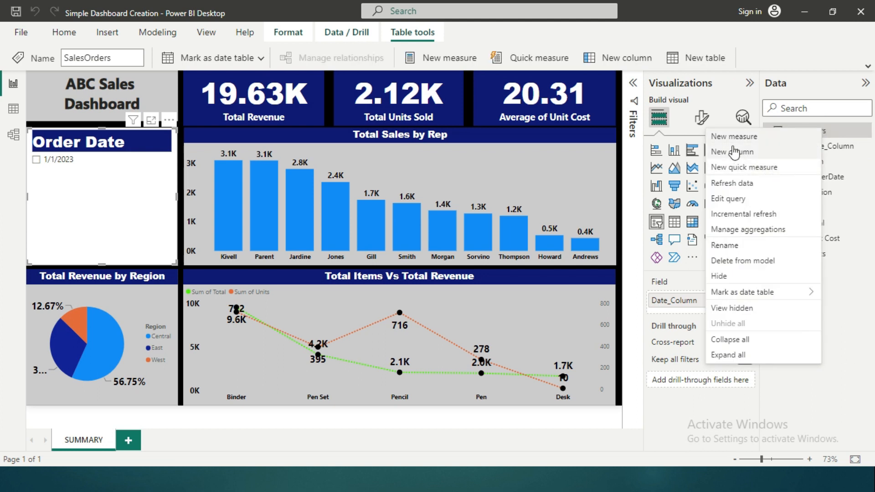
click(606, 60)
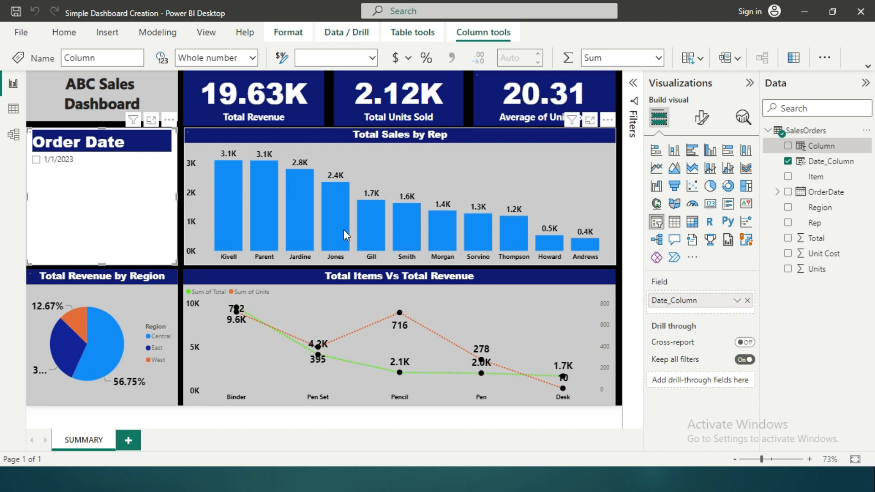
text(Dateva)
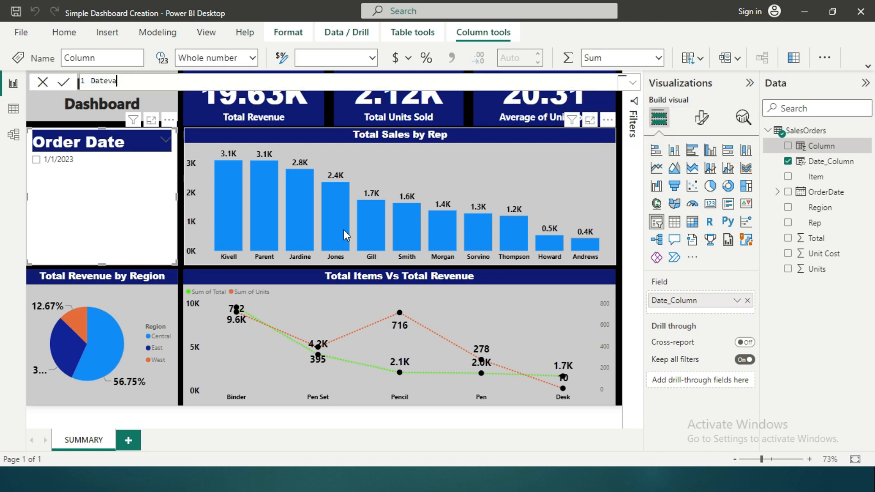
text(lue_column = date)
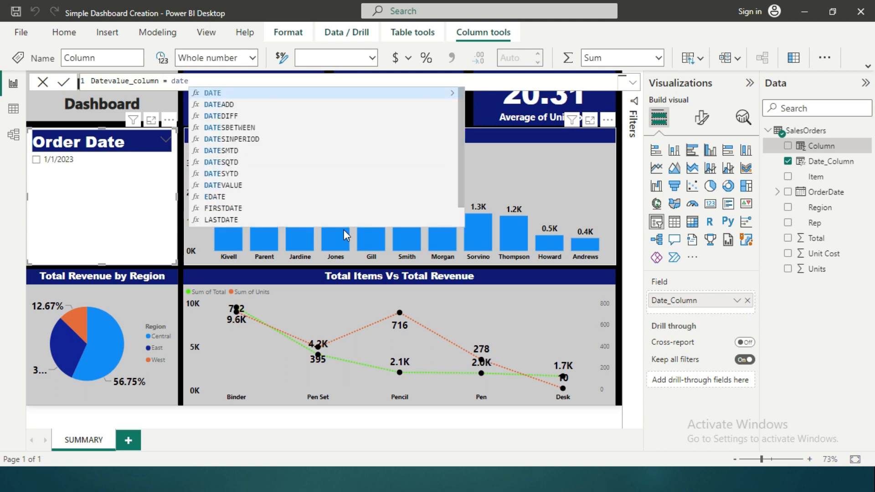
text(v)
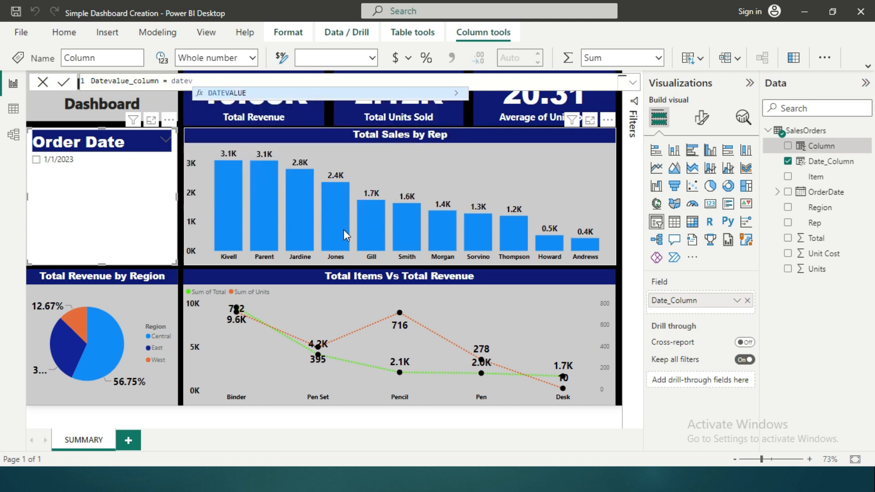
key(Tab)
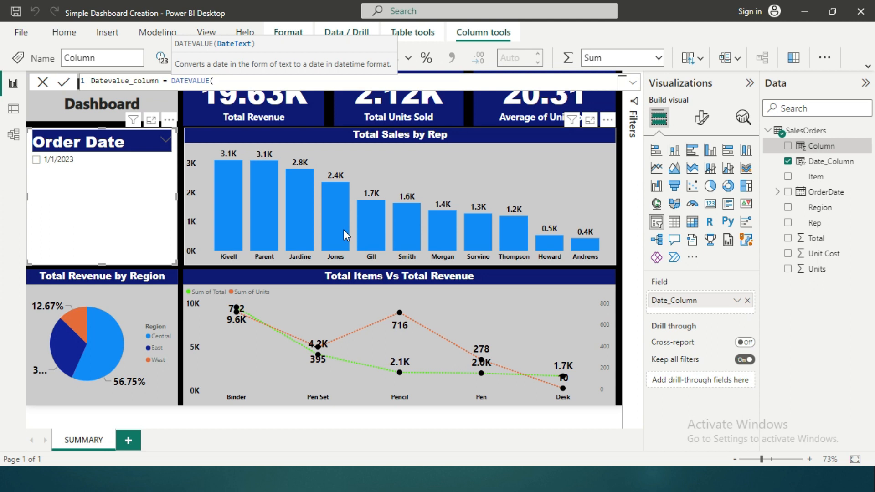
text(date)
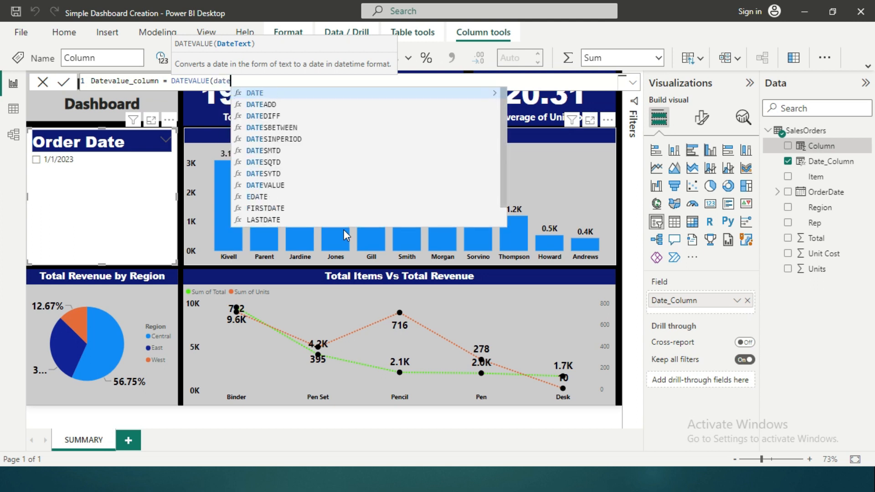
key(Up)
key(Up)
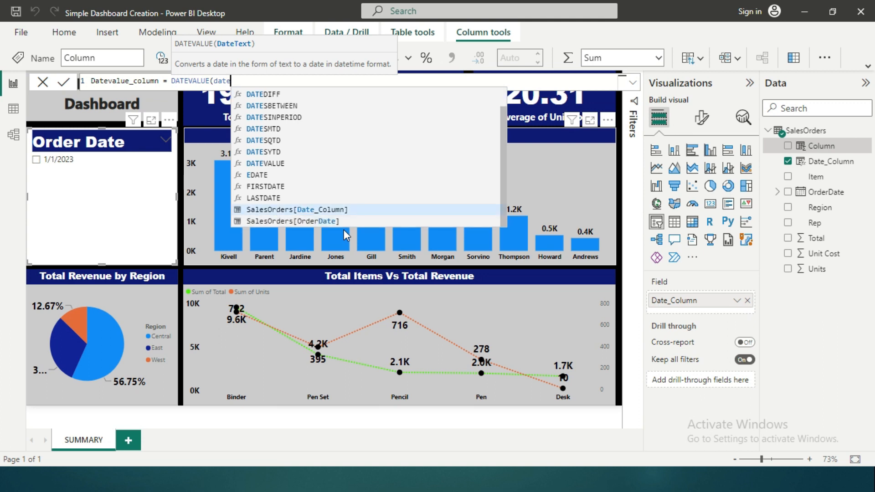
key(Tab)
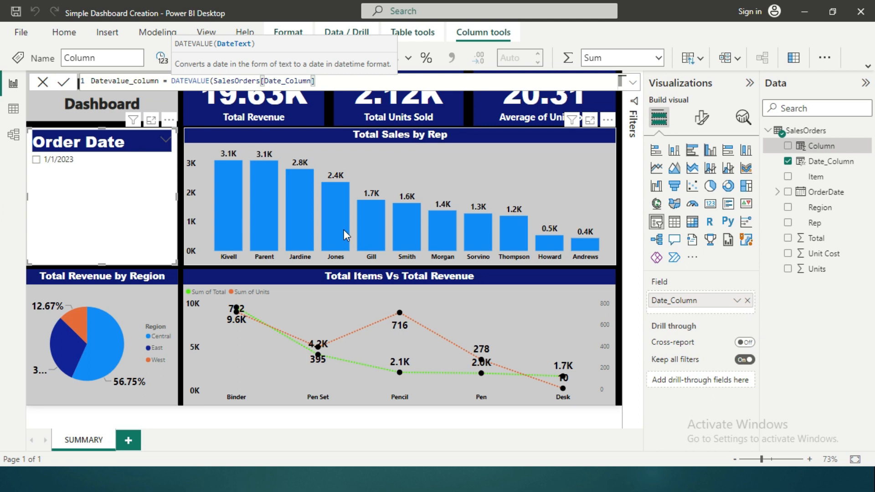
text())
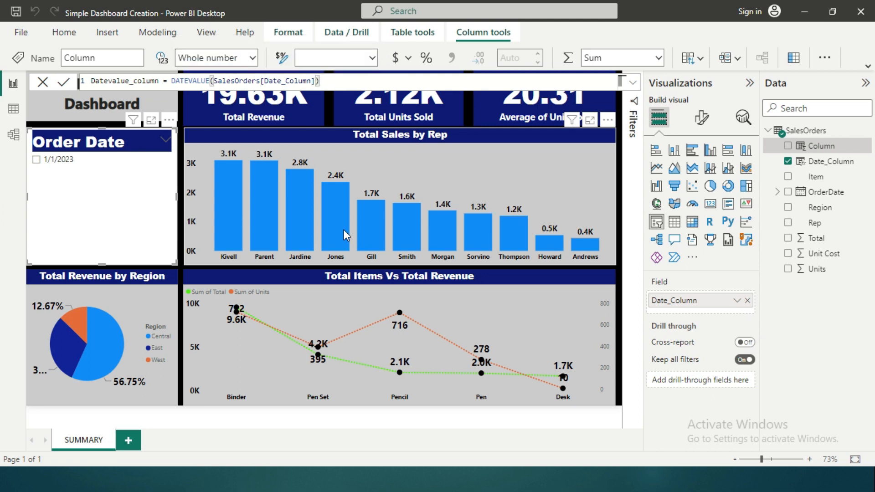
key(Return)
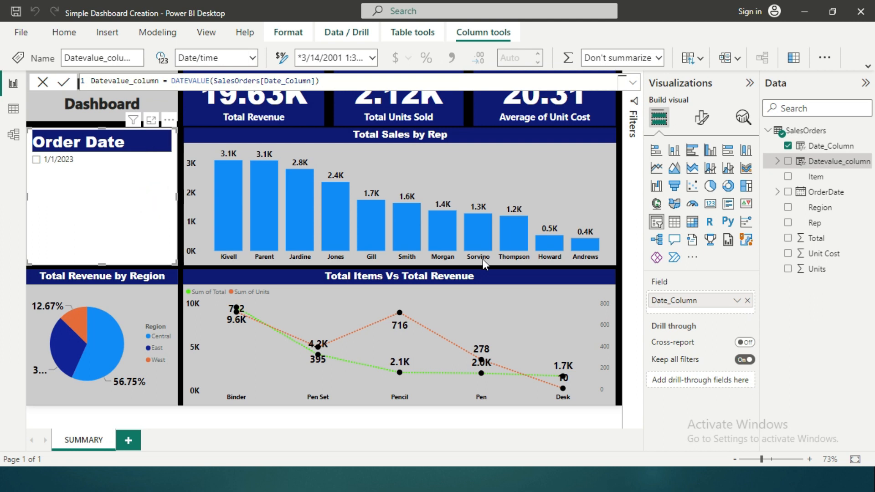
Replace Date_Column with Datevalue_column as the field of the Order Date slicer.
click(748, 300)
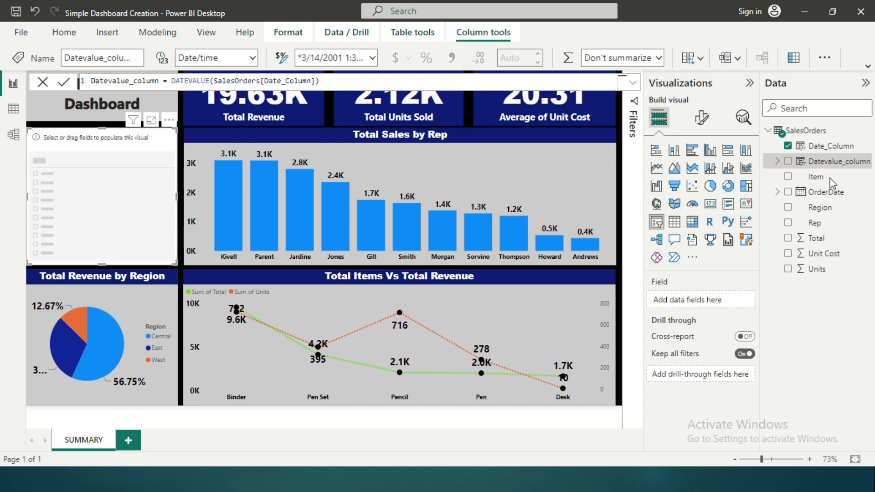
drag(830, 168, 693, 296)
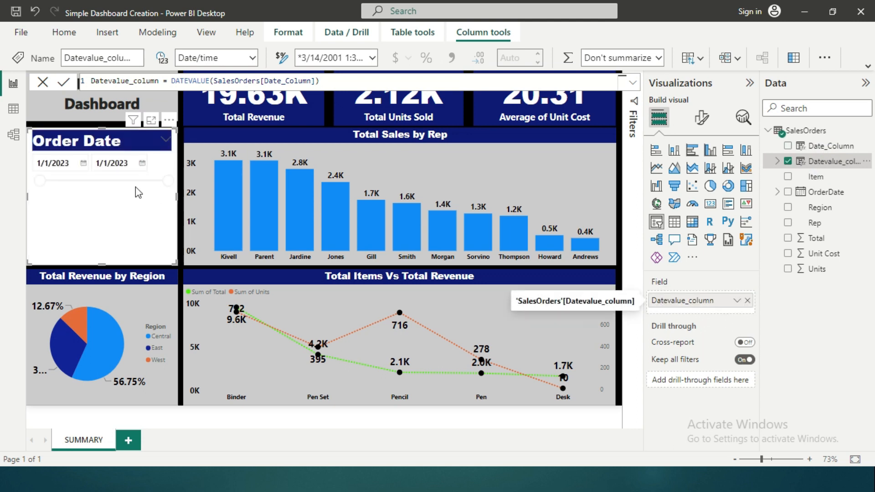